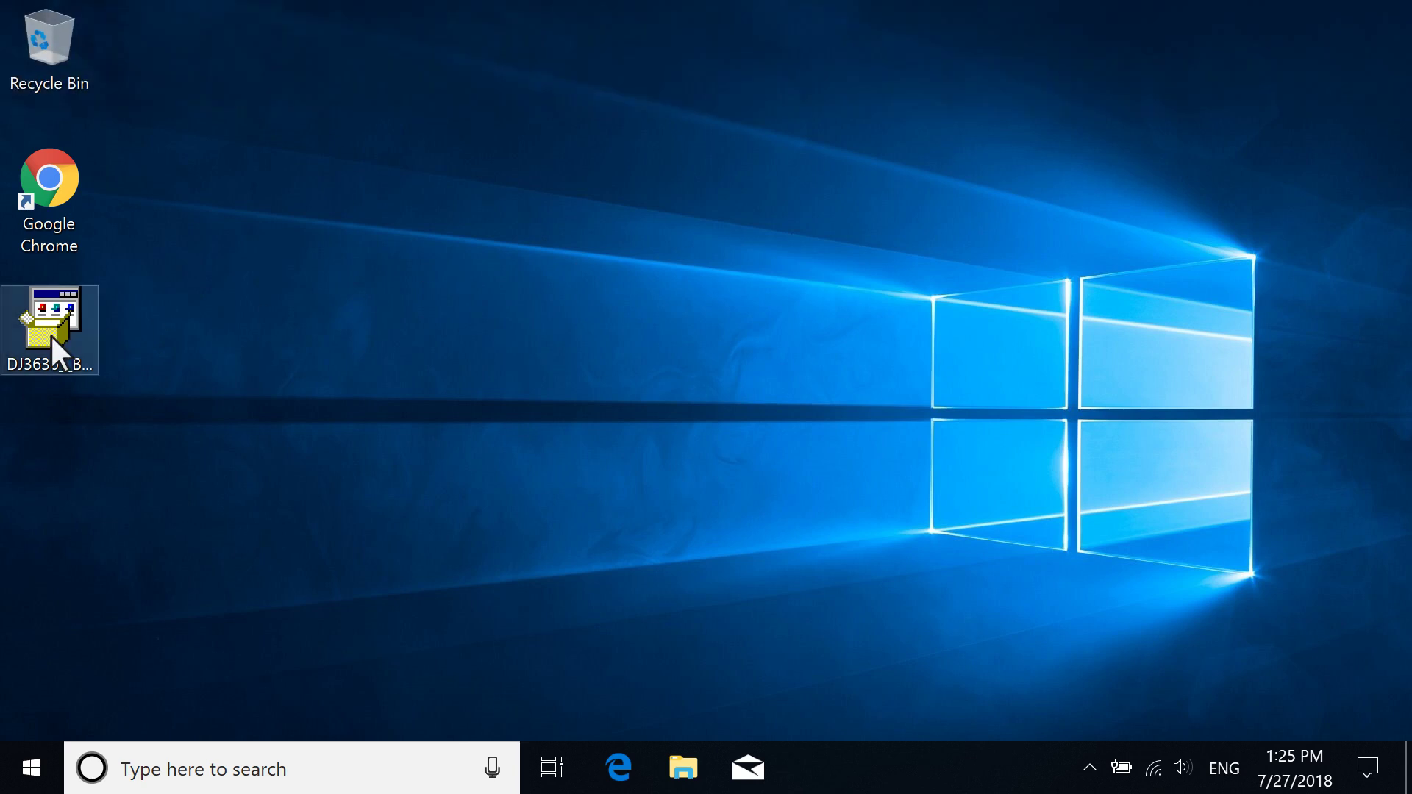
Launch the DeskJet 3630 driver package and approve its User Account Control prompt
{"action": "double_click", "coordinate": [50, 335]}
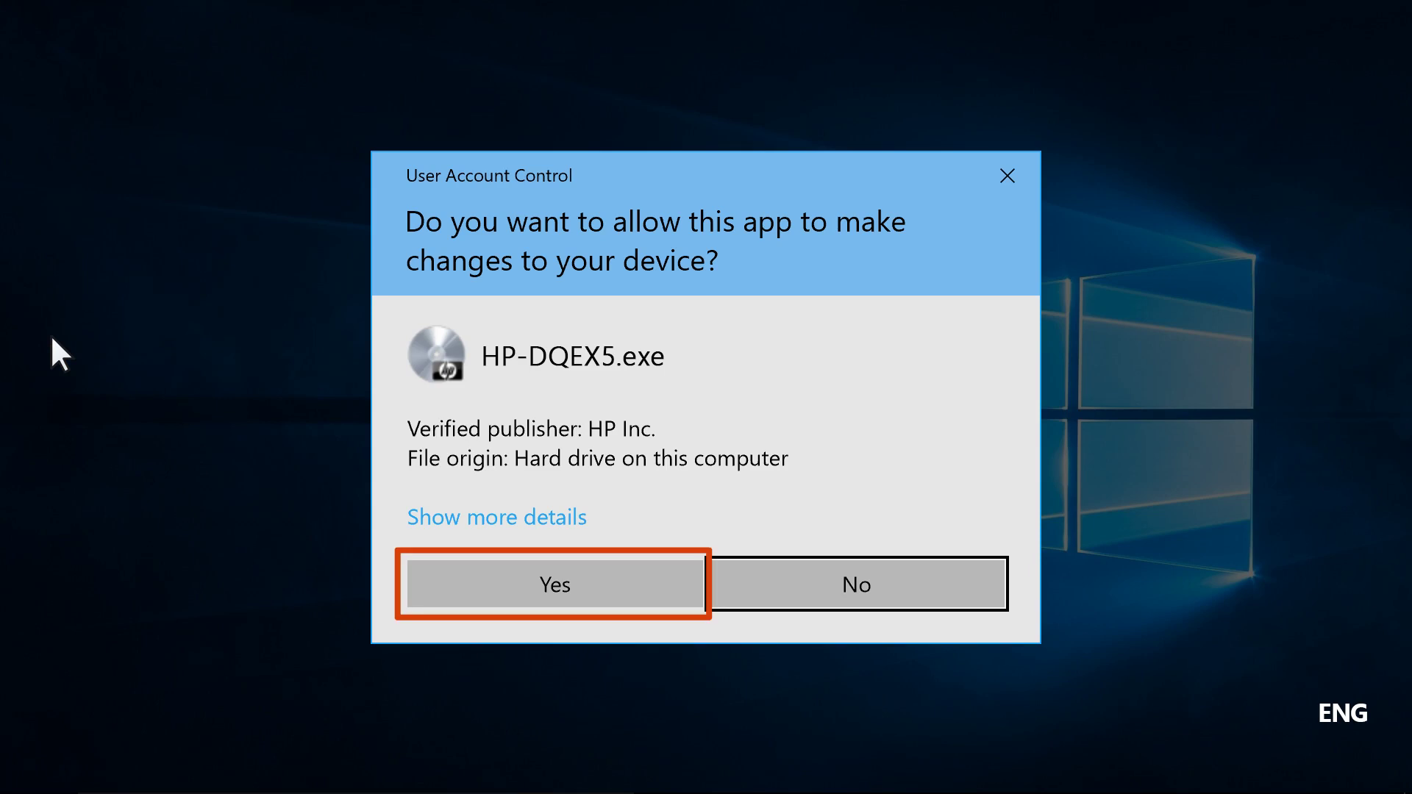
{"action": "left_click", "coordinate": [567, 588]}
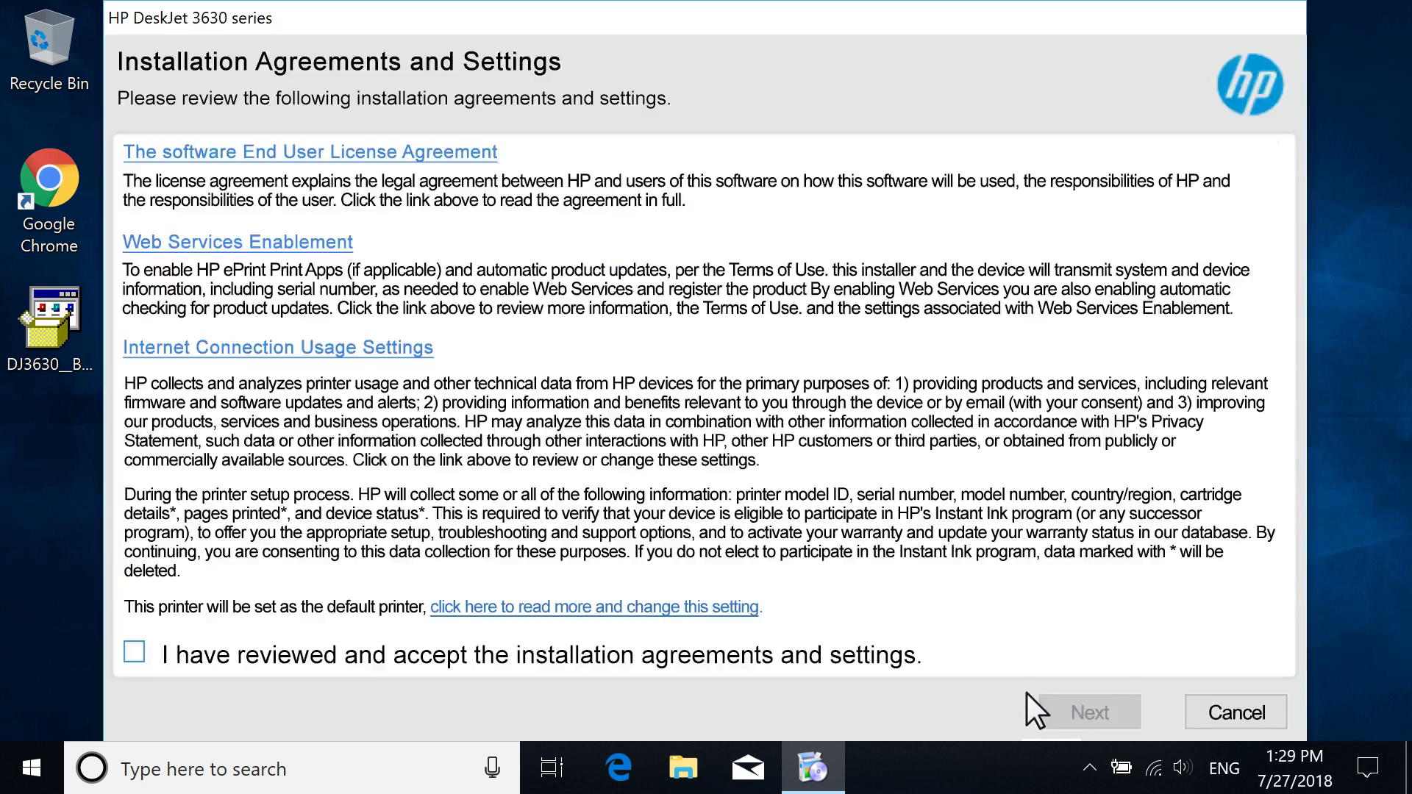
Accept the installation agreements, choose Manual Setup, and select a USB connection
{"action": "left_click", "coordinate": [135, 654]}
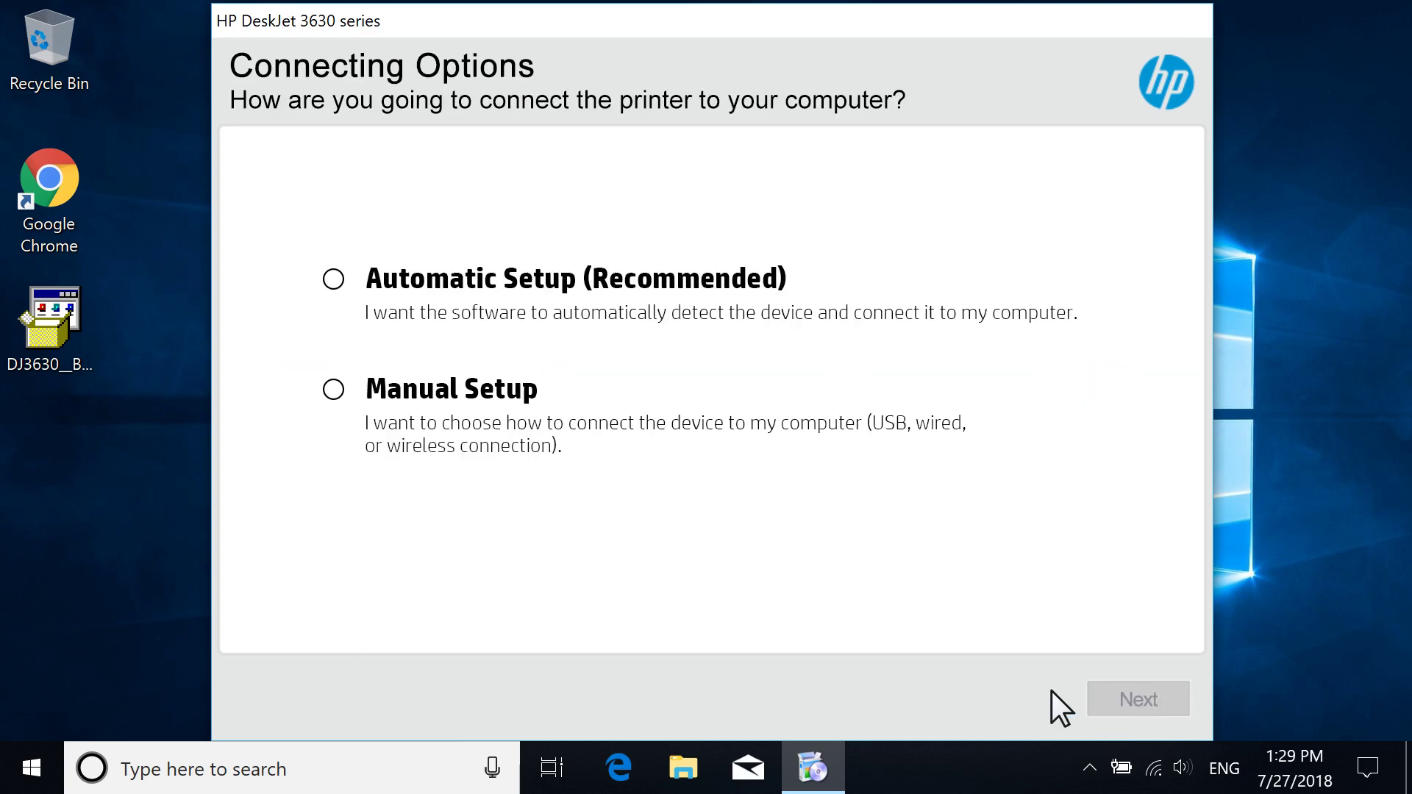
{"action": "left_click", "coordinate": [334, 390]}
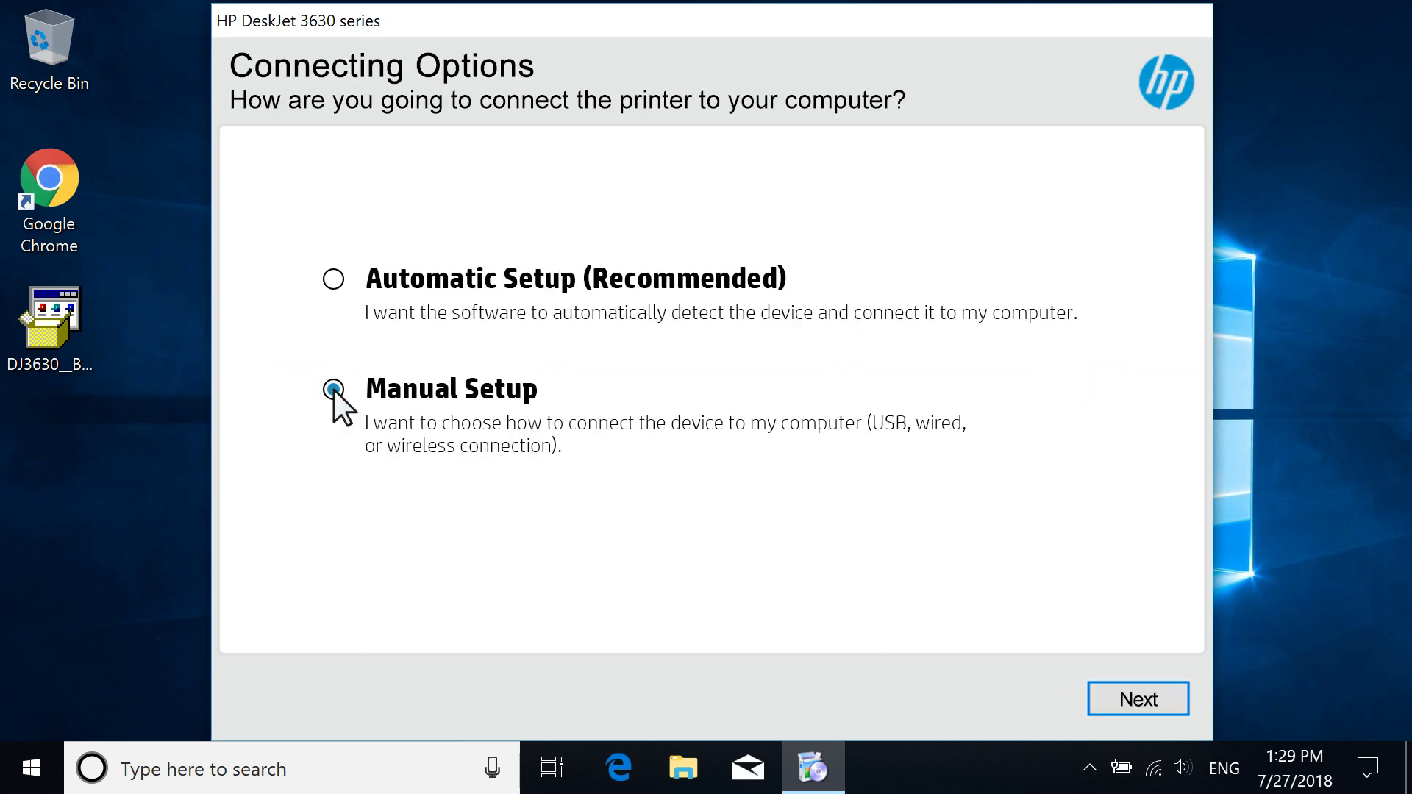
{"action": "left_click", "coordinate": [1149, 703]}
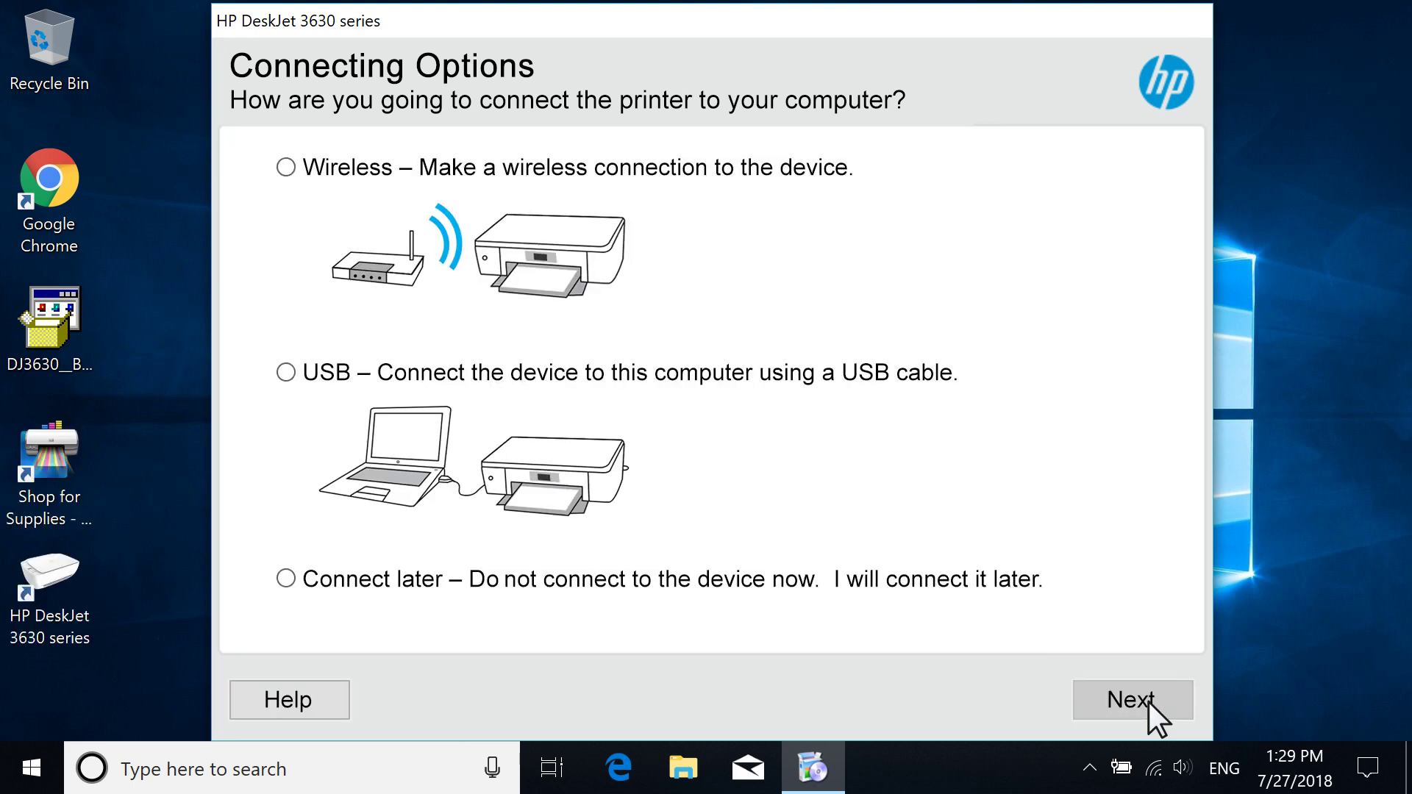
{"action": "left_click", "coordinate": [286, 372]}
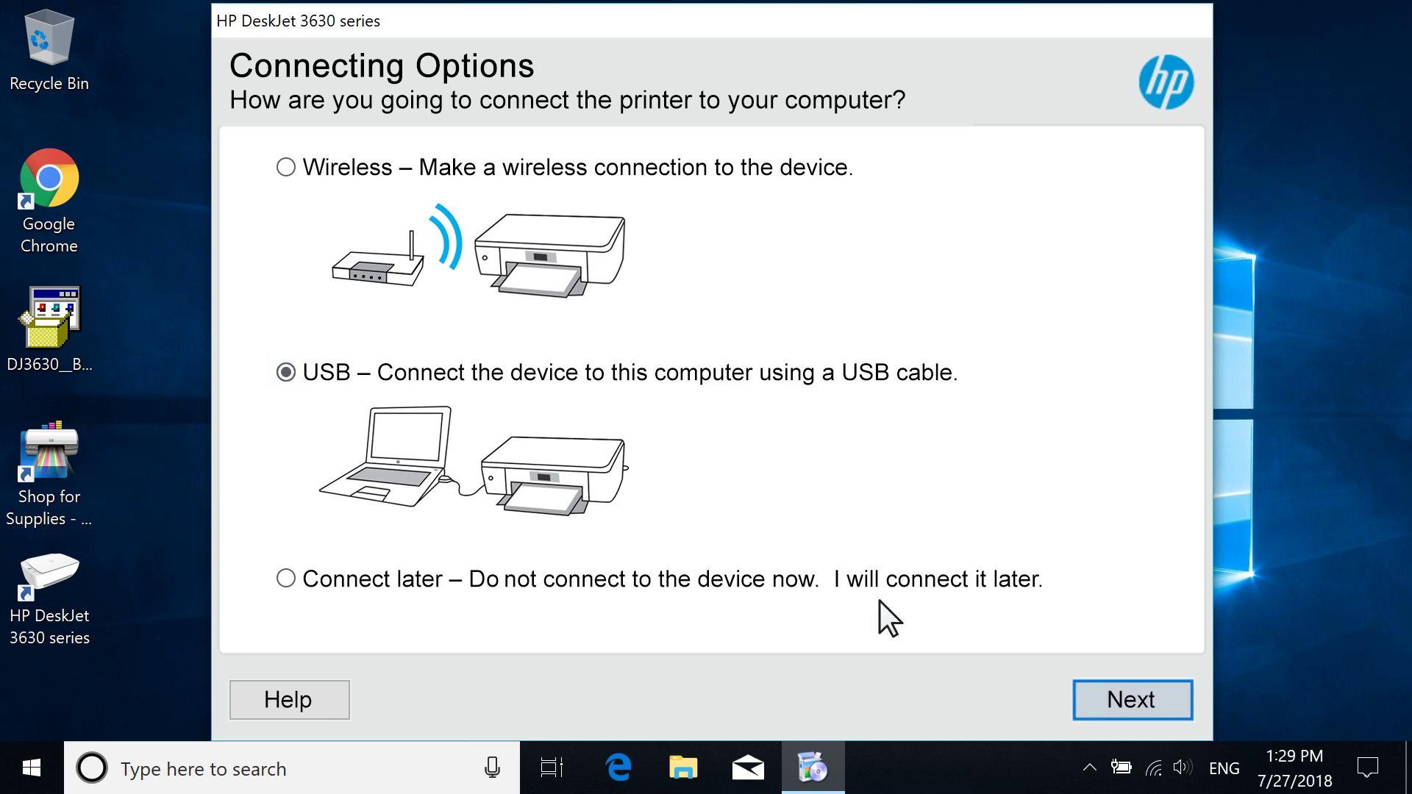
{"action": "left_click", "coordinate": [1144, 703]}
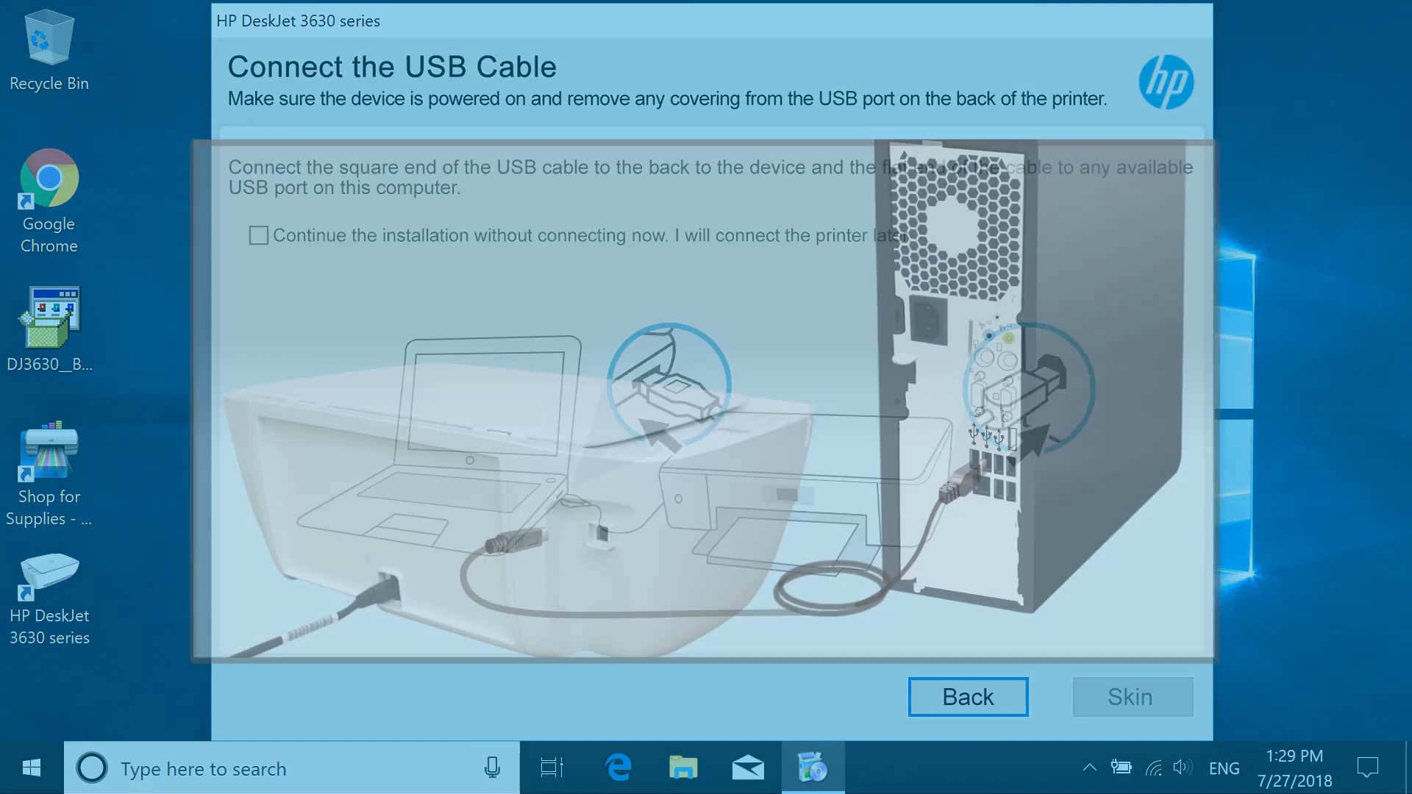